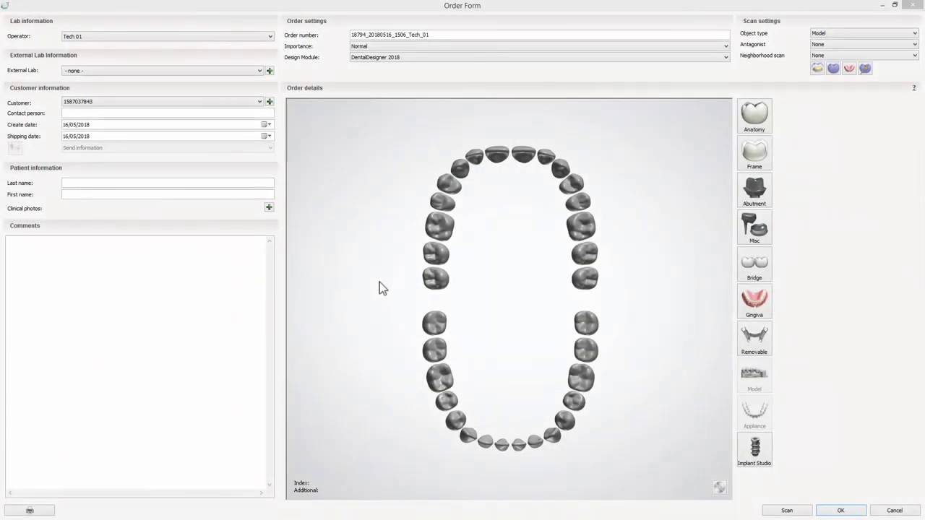
Assign artificial teeth to upper teeth 17–27, with PMMA as material and Model Manufacturing as the manufacturing process.
{"action": "left_click", "coordinate": [435, 262]}
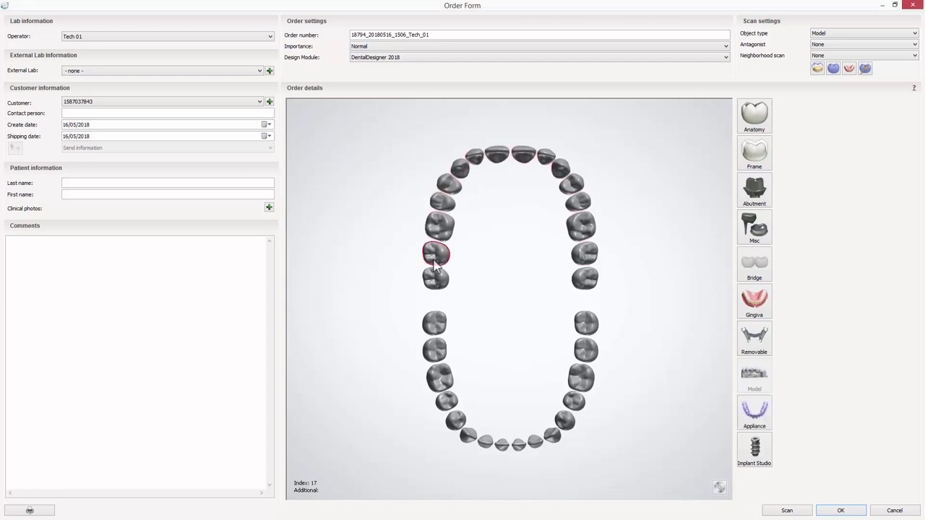
{"action": "left_click", "coordinate": [755, 127]}
{"action": "left_click", "coordinate": [860, 113]}
{"action": "left_click", "coordinate": [911, 117]}
{"action": "left_click", "coordinate": [901, 96]}
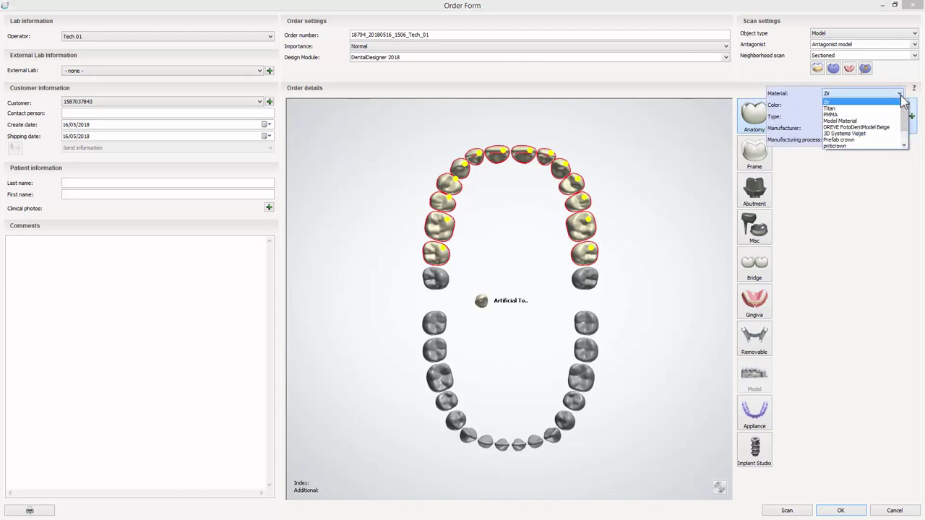
{"action": "left_click", "coordinate": [894, 114]}
{"action": "left_click", "coordinate": [899, 106]}
{"action": "left_click", "coordinate": [900, 107]}
{"action": "left_click", "coordinate": [900, 139]}
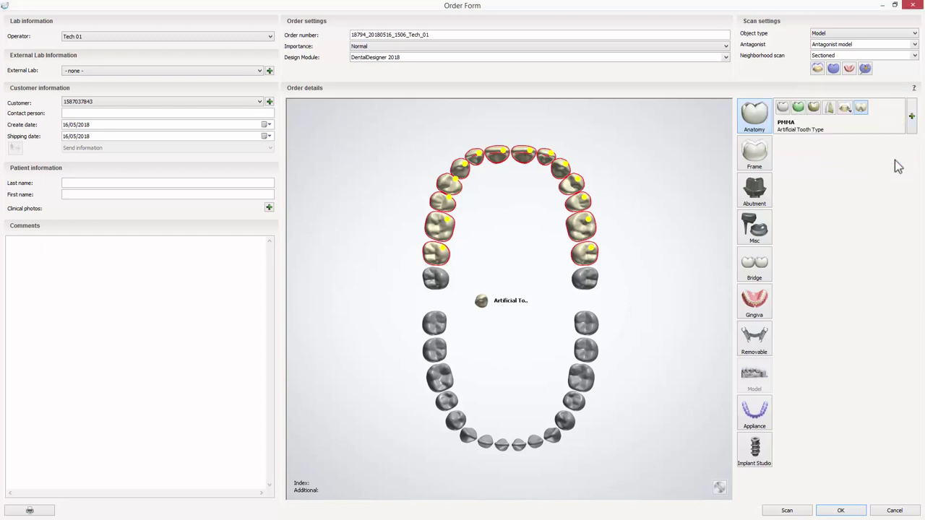
Add a connector bridge and a gingiva across teeth 17–27, setting the gingiva to PMMA, Glued-in teeth (Arch) and Model Manufacturing.
{"action": "left_click", "coordinate": [765, 262]}
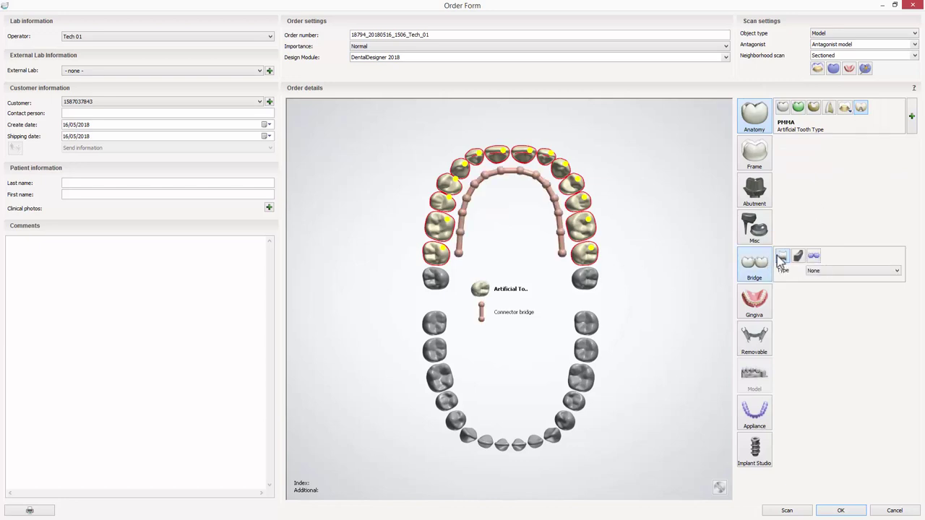
{"action": "left_click", "coordinate": [755, 305]}
{"action": "left_click", "coordinate": [904, 304]}
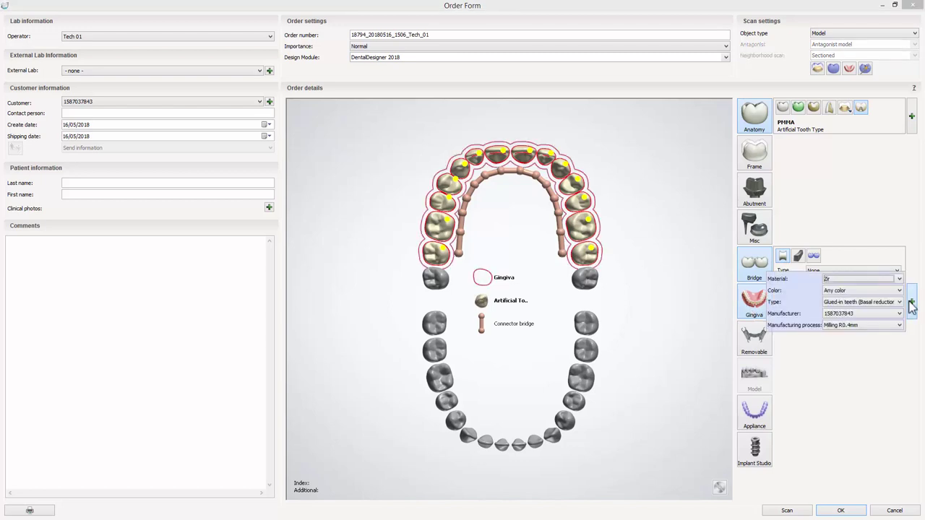
{"action": "left_click", "coordinate": [900, 279]}
{"action": "left_click", "coordinate": [890, 299]}
{"action": "left_click", "coordinate": [900, 303]}
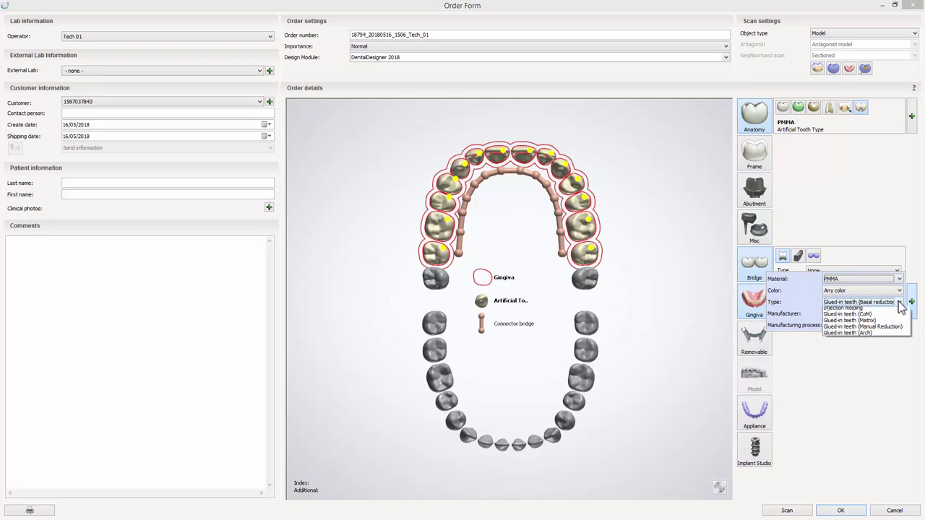
{"action": "left_click", "coordinate": [881, 341]}
{"action": "left_click", "coordinate": [899, 326]}
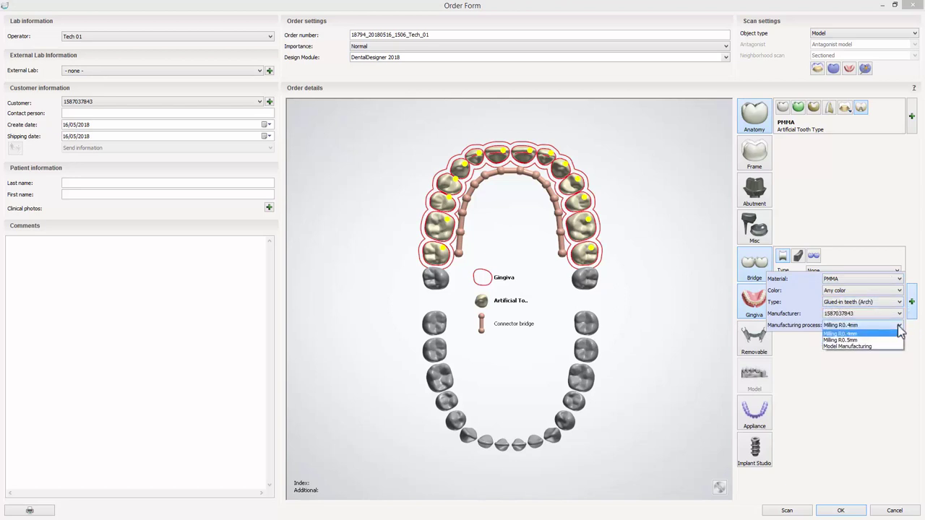
{"action": "left_click", "coordinate": [890, 344]}
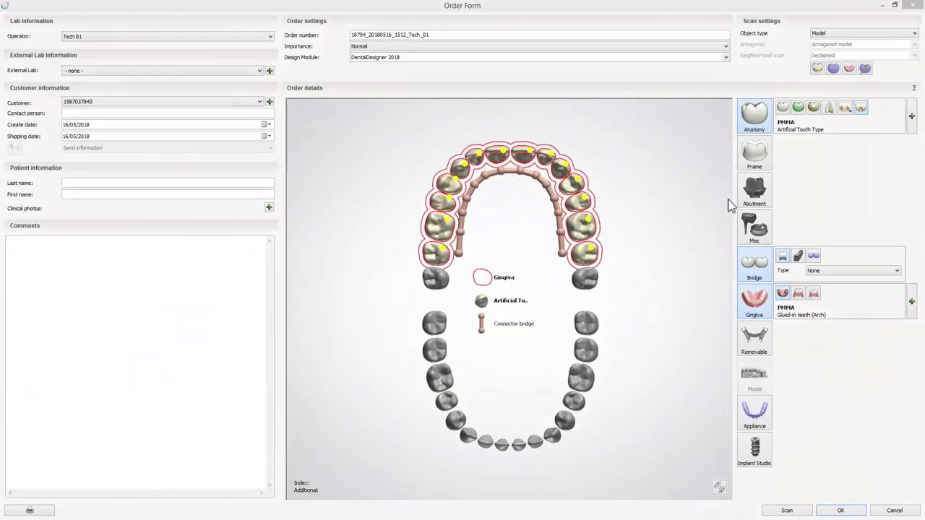
Review the available materials and manufacturing processes for the artificial teeth and the gingiva.
{"action": "left_click", "coordinate": [901, 95]}
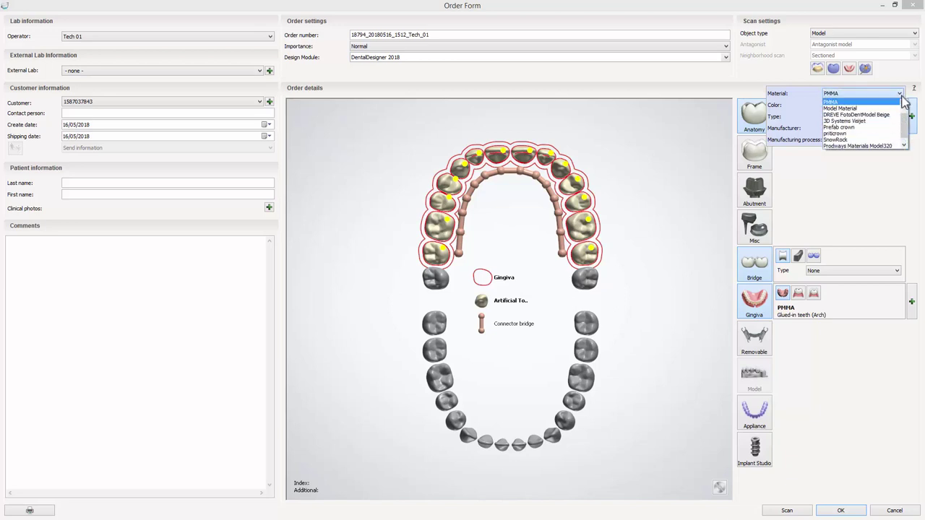
{"action": "left_click", "coordinate": [900, 102]}
{"action": "left_click", "coordinate": [900, 141]}
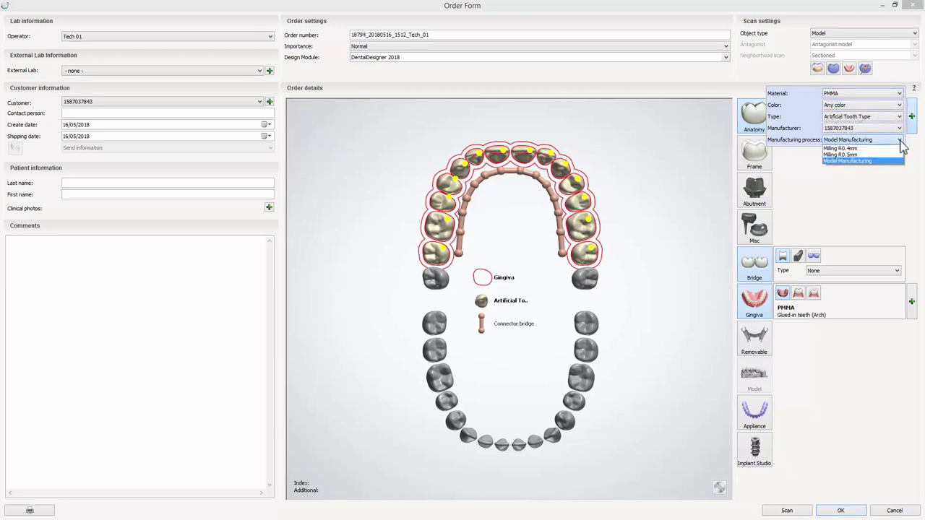
{"action": "left_click", "coordinate": [896, 149]}
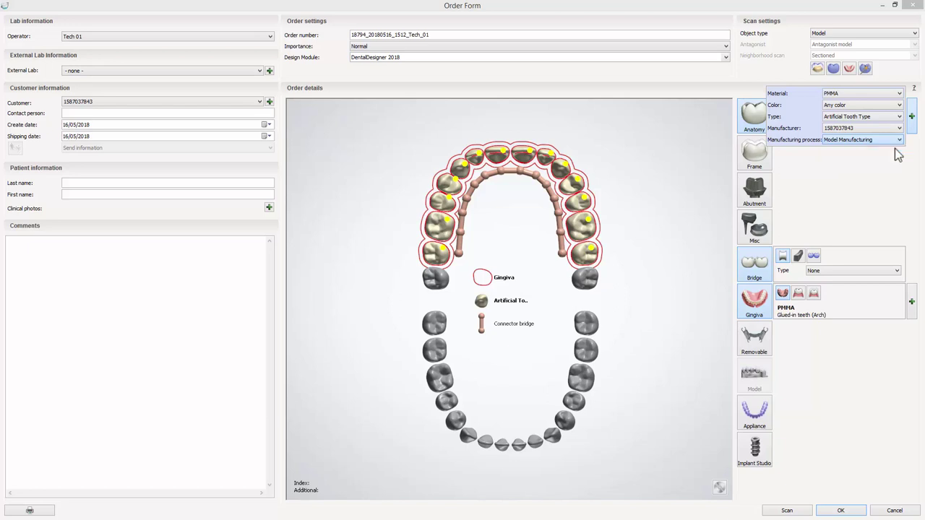
{"action": "left_click", "coordinate": [899, 280]}
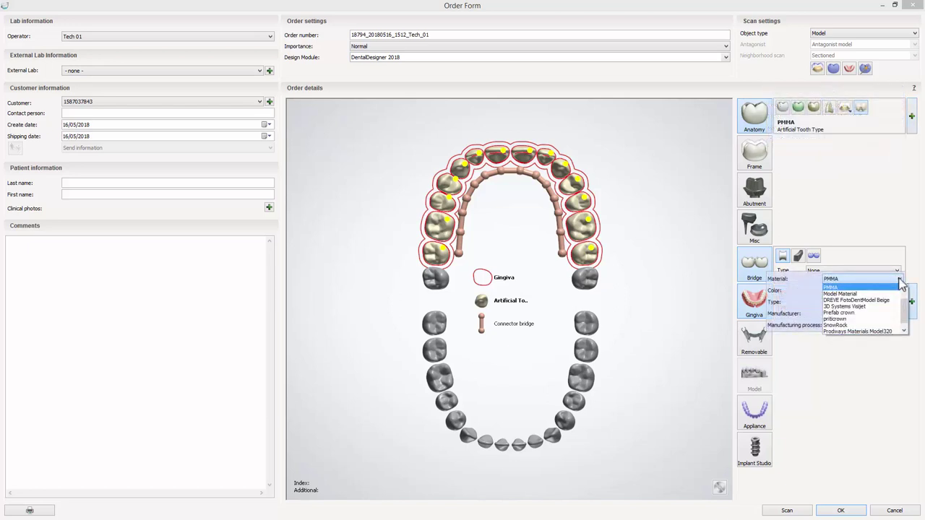
{"action": "left_click", "coordinate": [900, 325]}
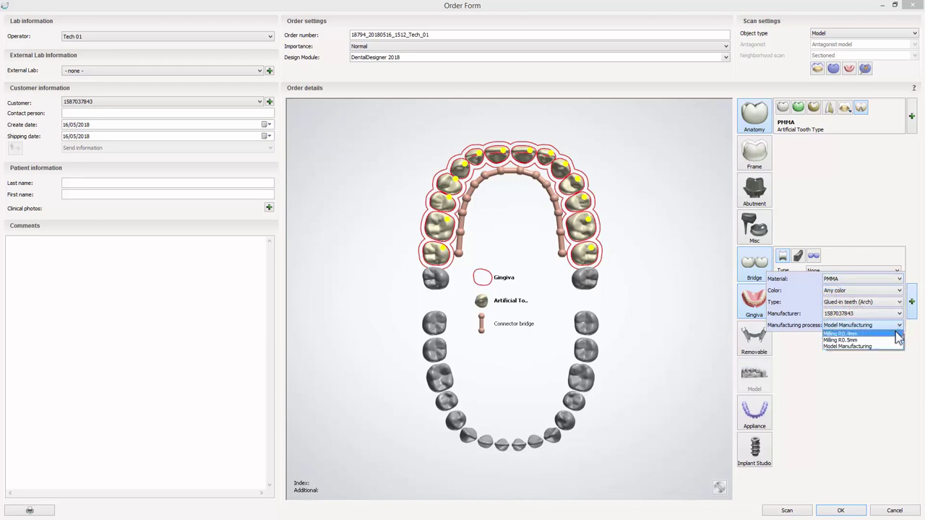
{"action": "left_click", "coordinate": [897, 334]}
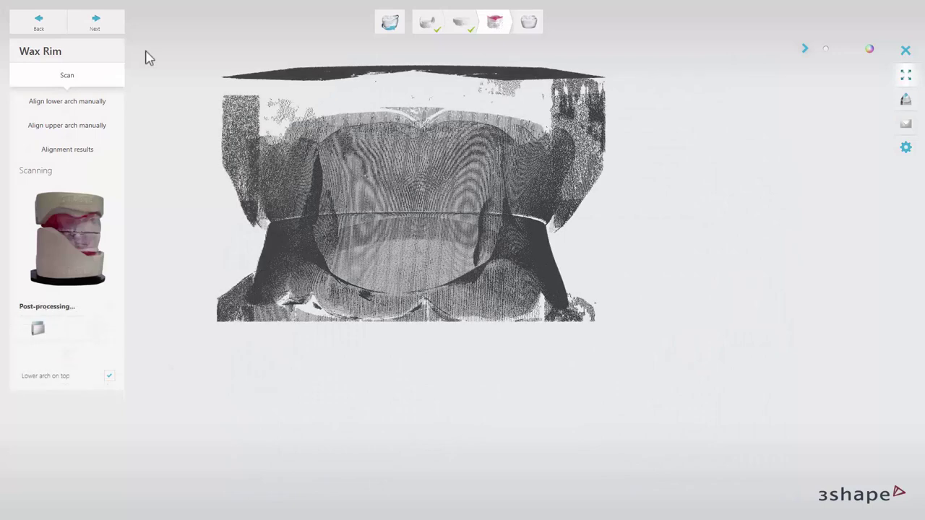
Proceed past the wax rim scan, check the upper jaw in the Prepare stage and return to Model analysis.
{"action": "left_click", "coordinate": [112, 30]}
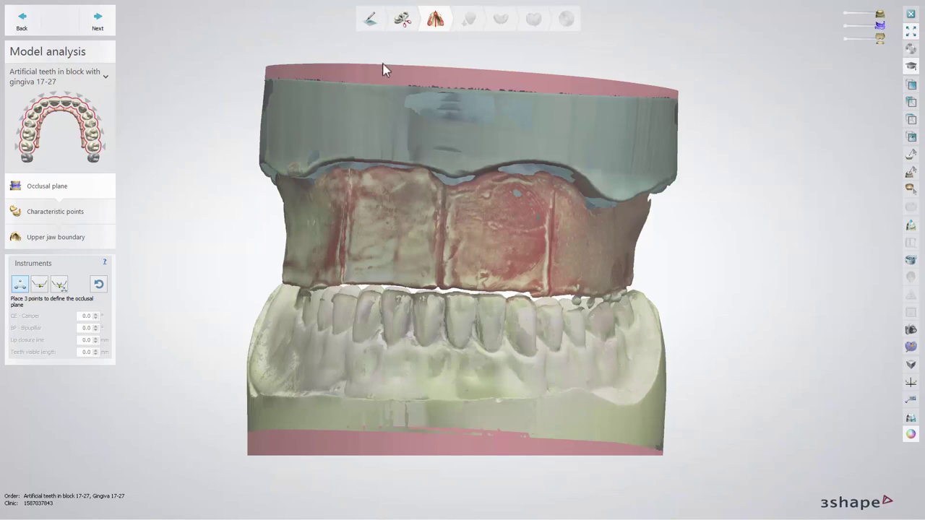
{"action": "left_click", "coordinate": [395, 28]}
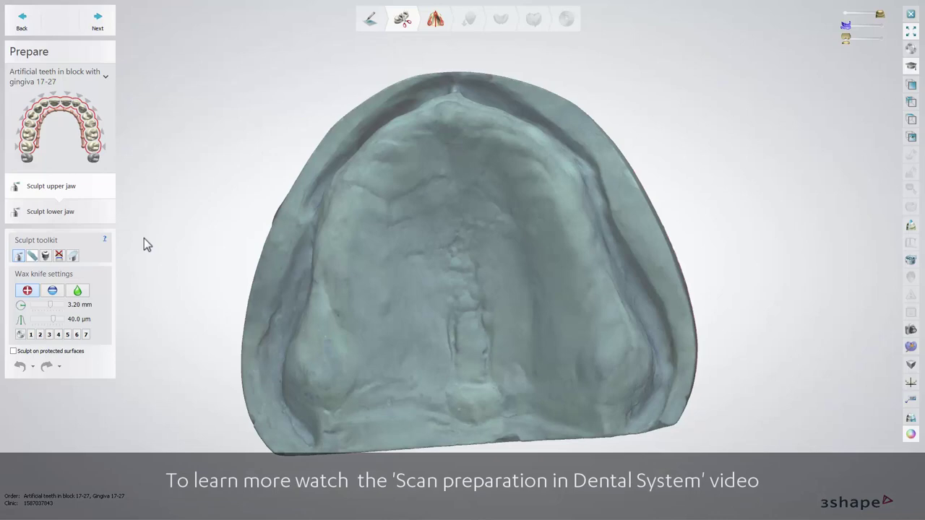
{"action": "left_click", "coordinate": [429, 29]}
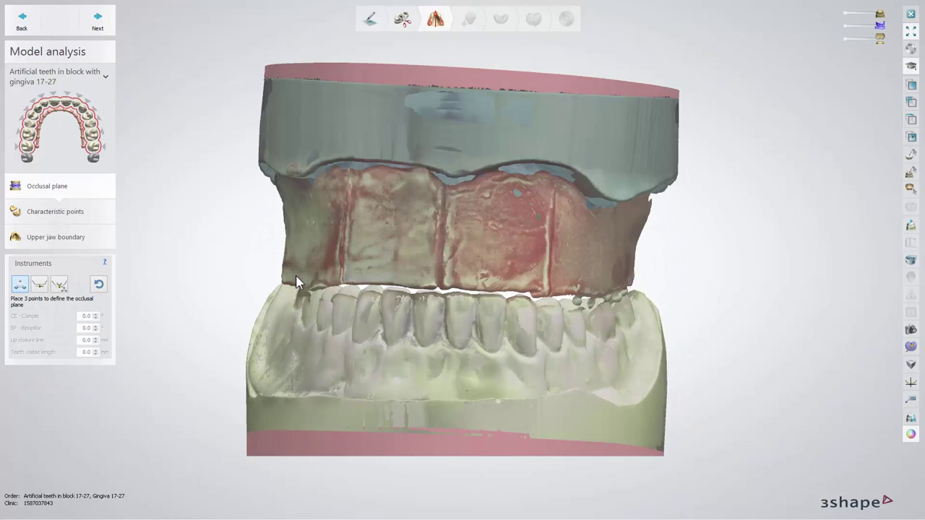
Define the occlusal plane with three points along the wax rim's lower edge and adjust its tilt.
{"action": "left_click", "coordinate": [439, 281]}
{"action": "left_click", "coordinate": [603, 292]}
{"action": "right_click_drag", "start_coordinate": [603, 291], "coordinate": [734, 282]}
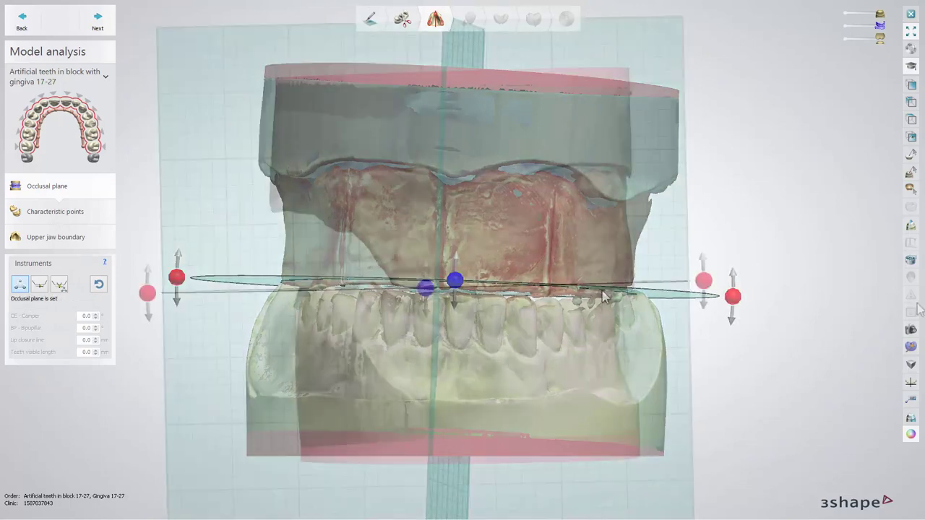
{"action": "left_click_drag", "start_coordinate": [707, 282], "coordinate": [706, 294]}
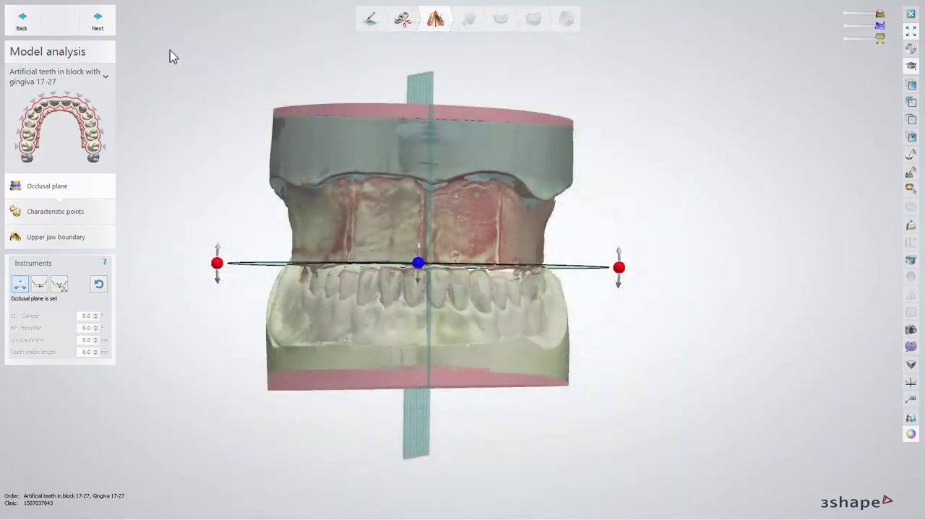
{"action": "left_click", "coordinate": [109, 31]}
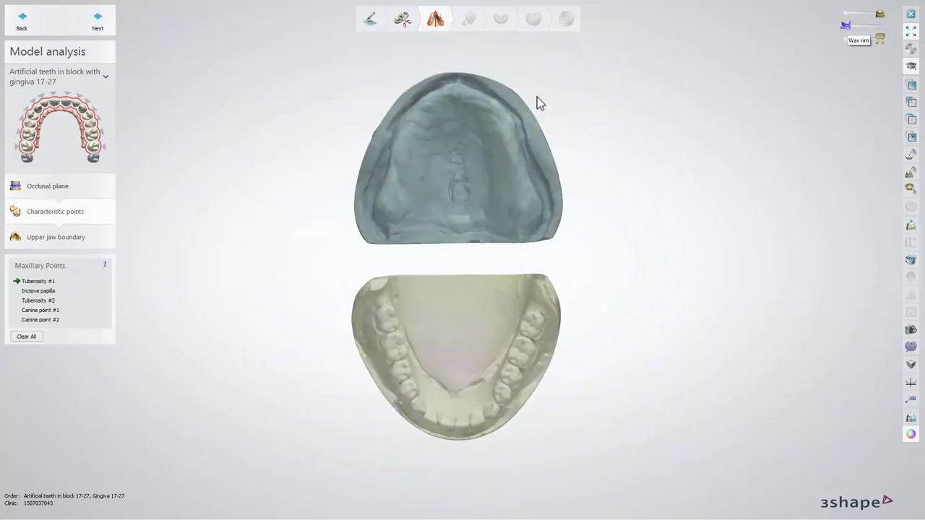
Mark both tuberosities, the incisive papilla and both canine points on the upper jaw.
{"action": "left_click", "coordinate": [384, 210]}
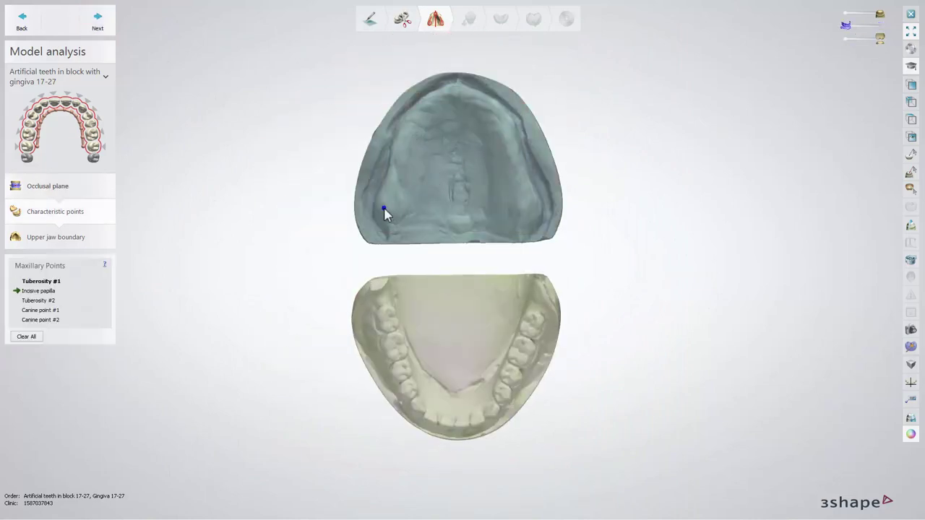
{"action": "left_click", "coordinate": [453, 94]}
{"action": "left_click", "coordinate": [524, 210]}
{"action": "left_click", "coordinate": [411, 113]}
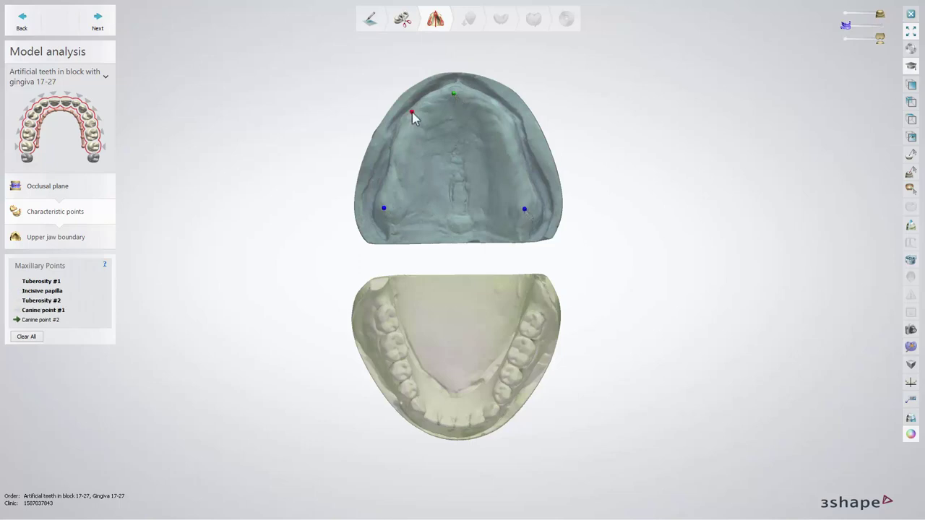
{"action": "left_click", "coordinate": [497, 111]}
{"action": "left_click", "coordinate": [108, 33]}
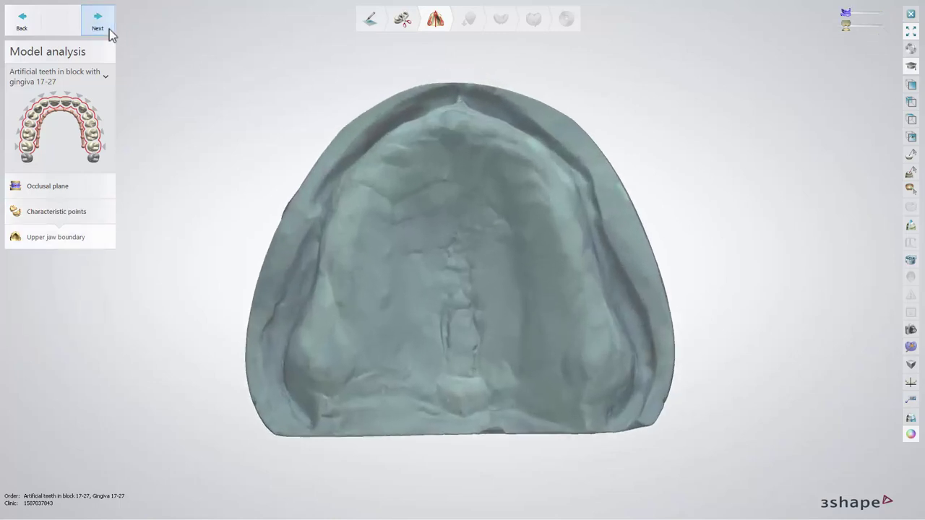
Draw the upper jaw boundary as a closed outline along the vestibule and across the back of the palate.
{"action": "right_click_drag", "start_coordinate": [294, 304], "coordinate": [380, 307]}
{"action": "left_click", "coordinate": [417, 282]}
{"action": "left_click", "coordinate": [423, 258]}
{"action": "left_click", "coordinate": [424, 237]}
{"action": "left_click", "coordinate": [427, 206]}
{"action": "left_click", "coordinate": [427, 188]}
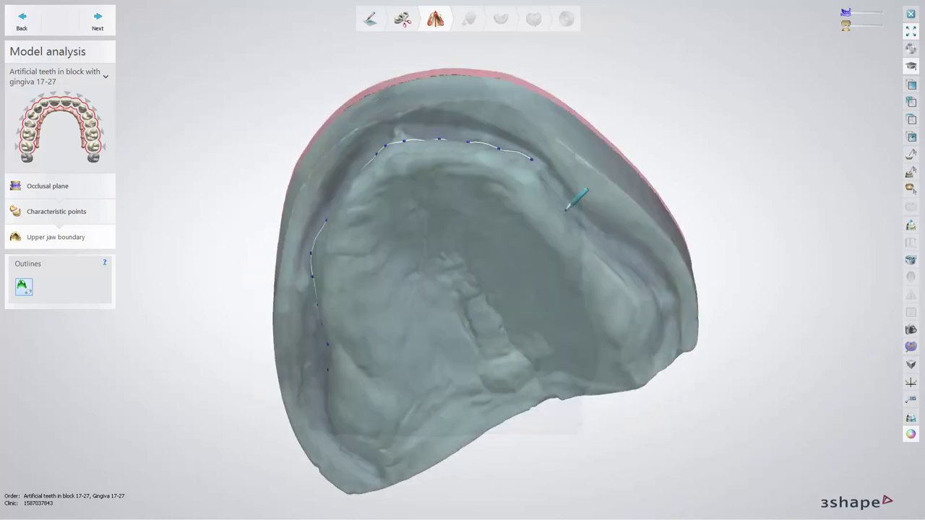
{"action": "left_click", "coordinate": [551, 188]}
{"action": "left_click", "coordinate": [569, 212]}
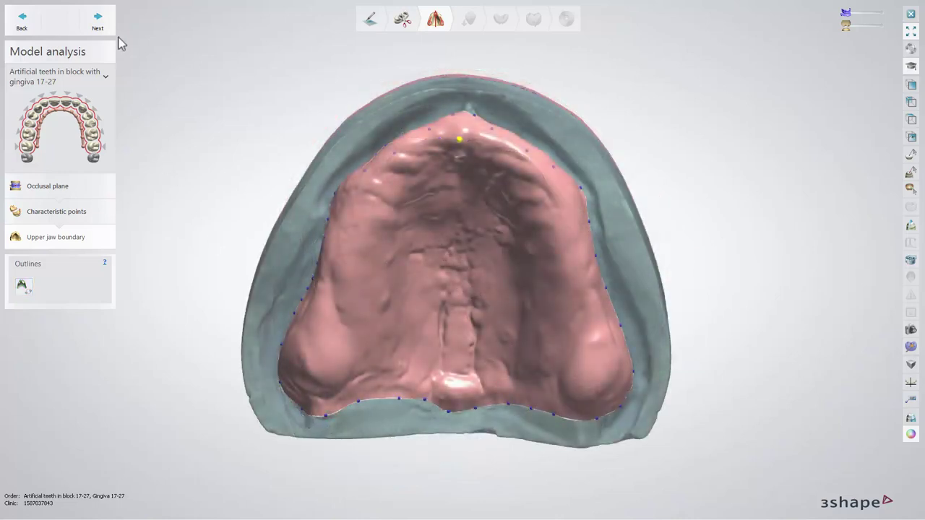
{"action": "left_click", "coordinate": [99, 32]}
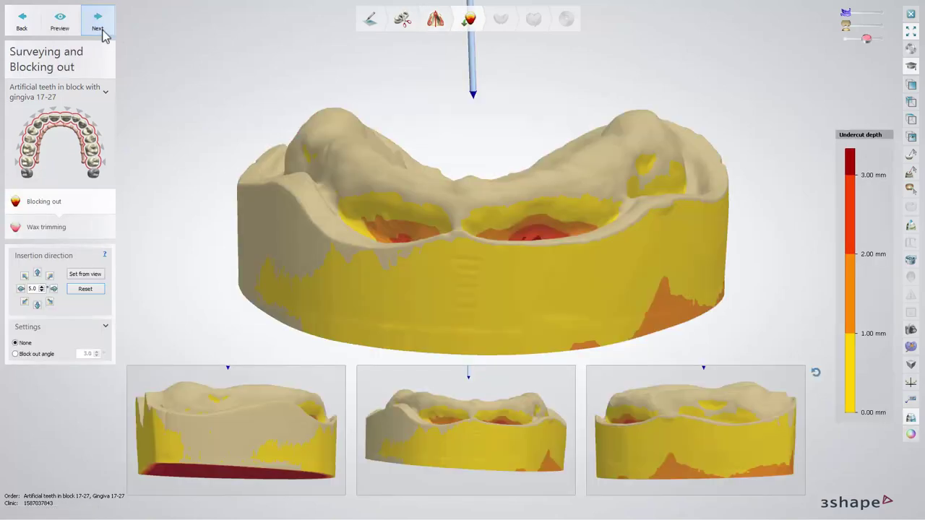
Accept the insertion direction and add wax with the wax knife over the undercuts in front of the upper ridge.
{"action": "mouse_move", "coordinate": [197, 79]}
{"action": "right_mouse_down"}
{"action": "mouse_move", "coordinate": [199, 101]}
{"action": "mouse_move", "coordinate": [199, 87]}
{"action": "mouse_move", "coordinate": [180, 73]}
{"action": "right_mouse_up"}
{"action": "left_click", "coordinate": [111, 33]}
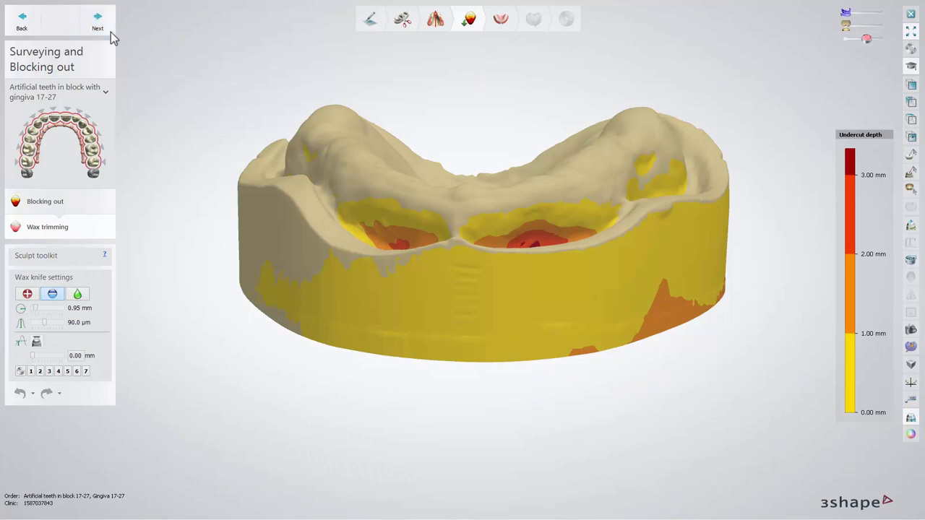
{"action": "left_click", "coordinate": [29, 295]}
{"action": "left_click_drag", "start_coordinate": [392, 243], "coordinate": [412, 243]}
{"action": "right_click_drag", "start_coordinate": [527, 247], "coordinate": [519, 266]}
{"action": "mouse_move", "coordinate": [518, 265]}
{"action": "left_mouse_down"}
{"action": "mouse_move", "coordinate": [532, 268]}
{"action": "mouse_move", "coordinate": [513, 273]}
{"action": "left_mouse_up"}
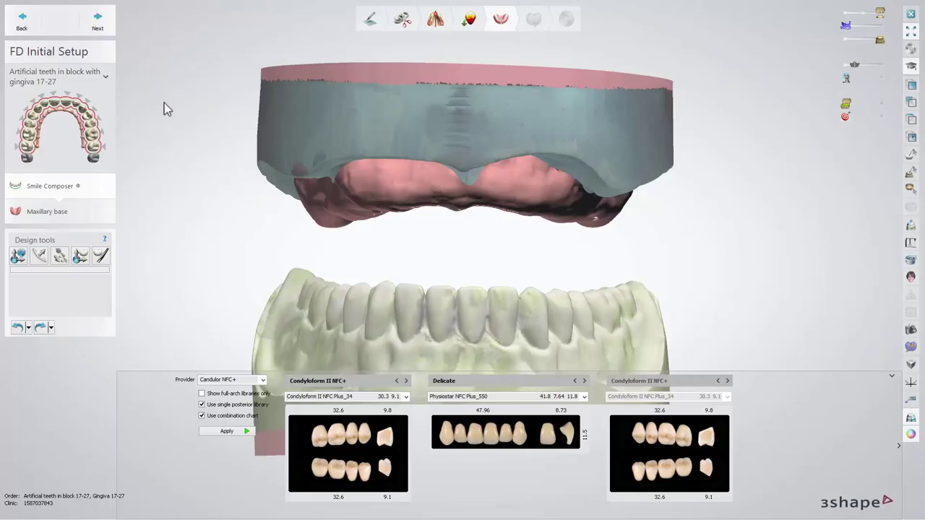
Keep Candulor NFC+ as the tooth library provider, apply the library to the setup and collapse the library selection.
{"action": "left_click", "coordinate": [264, 381]}
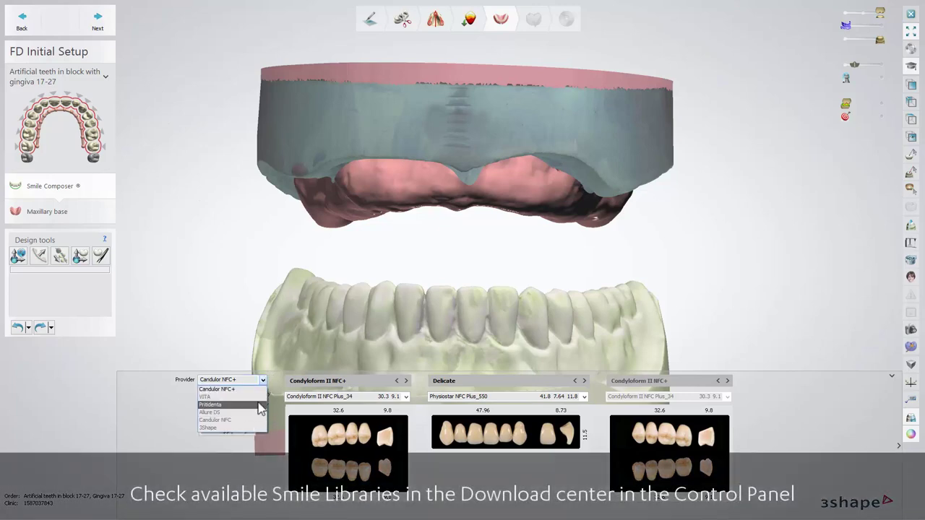
{"action": "left_click", "coordinate": [262, 381]}
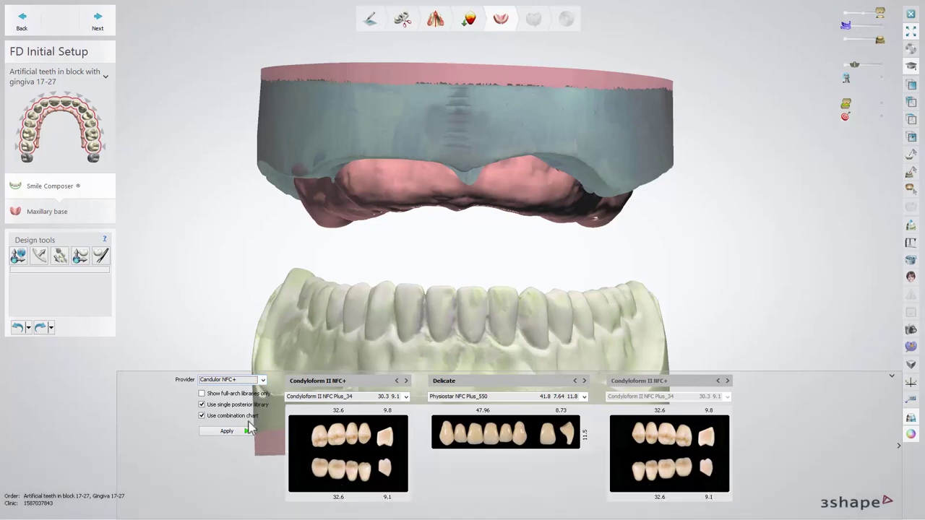
{"action": "left_click", "coordinate": [246, 432]}
{"action": "left_click", "coordinate": [892, 376]}
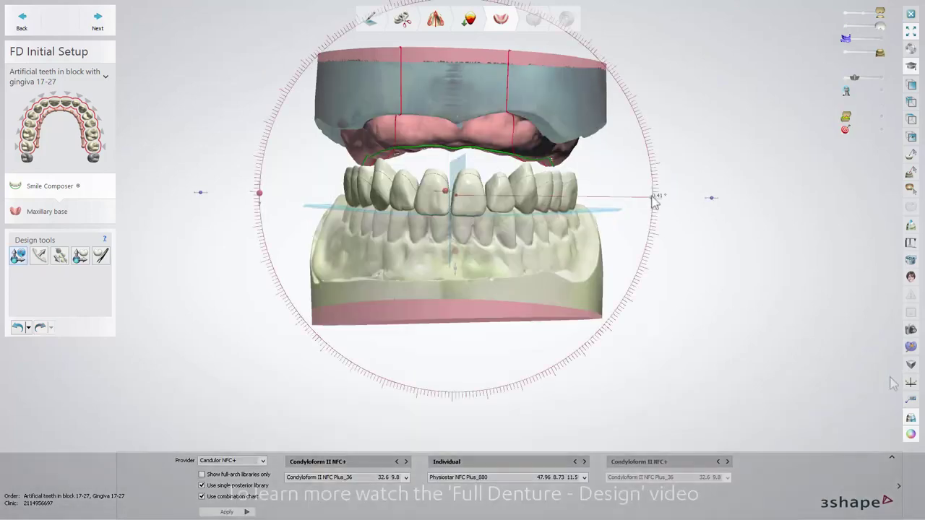
Rotate the upper tooth setup slightly and reshape the left lateral incisor's incisal edge with a 3.15 mm morphing radius.
{"action": "left_click_drag", "start_coordinate": [654, 198], "coordinate": [652, 199]}
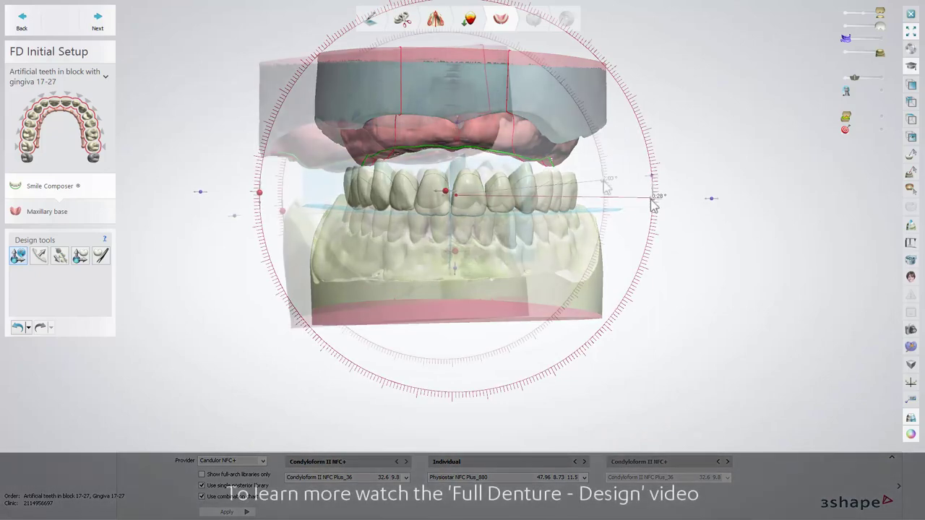
{"action": "left_click_drag", "start_coordinate": [603, 182], "coordinate": [603, 186]}
{"action": "left_click_drag", "start_coordinate": [636, 271], "coordinate": [620, 269]}
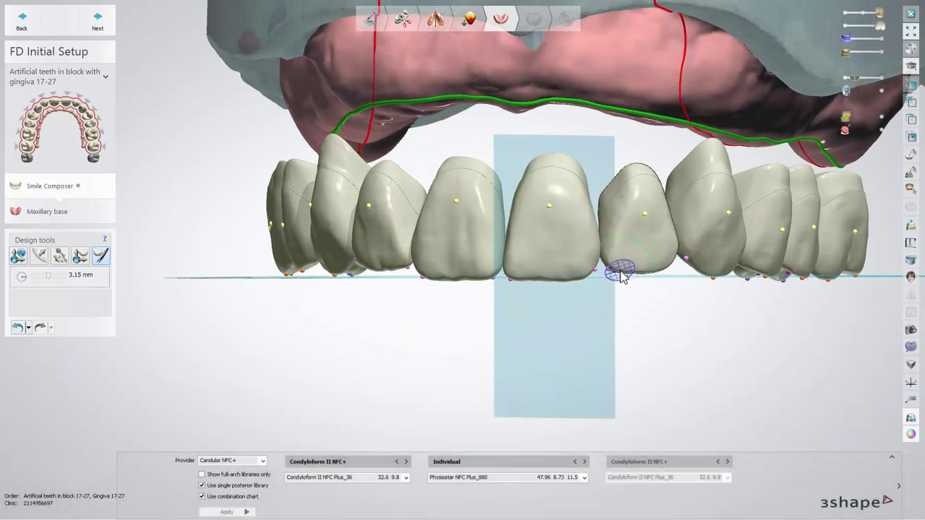
Proceed to the maxillary base design and generate a preview of the base.
{"action": "left_click", "coordinate": [105, 25]}
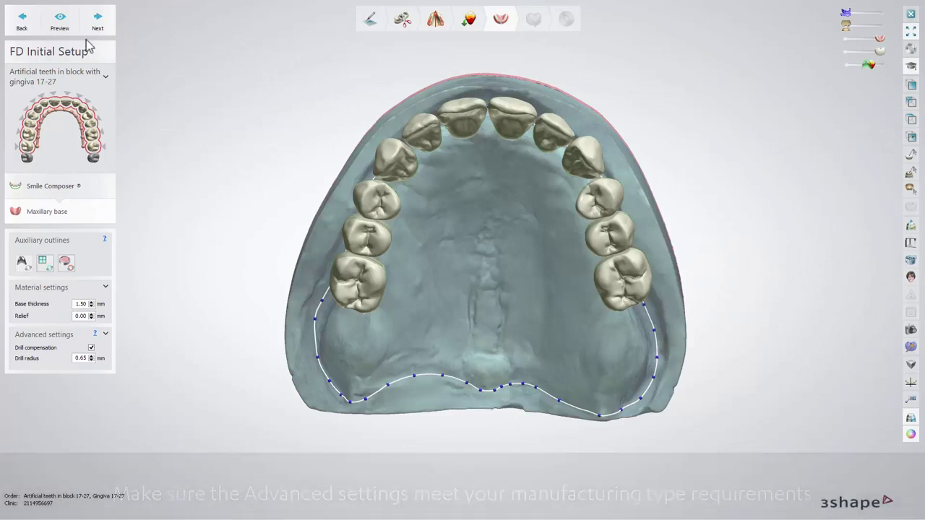
{"action": "left_click", "coordinate": [61, 22]}
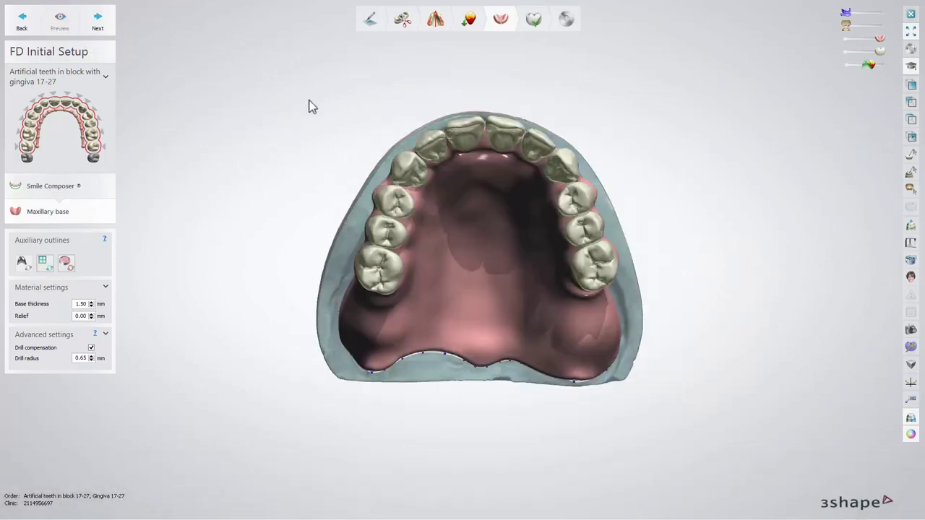
Accept the maxillary base design and run the virtual articulation with recorded contacts.
{"action": "right_click_drag", "start_coordinate": [330, 105], "coordinate": [332, 148]}
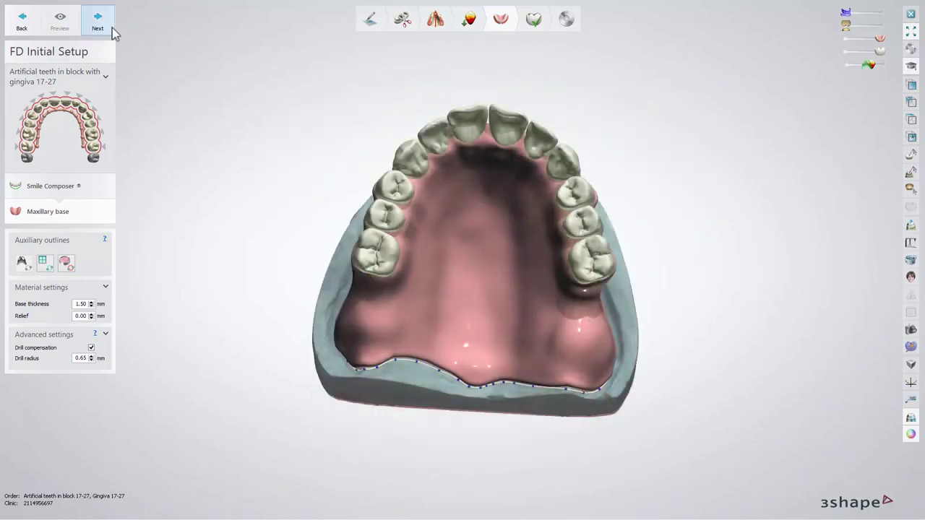
{"action": "left_click", "coordinate": [112, 27]}
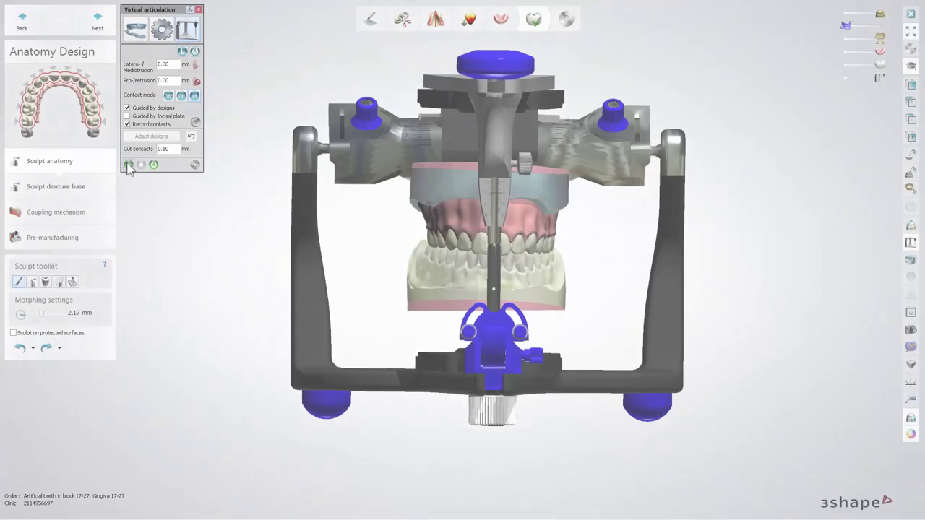
{"action": "left_click", "coordinate": [128, 165]}
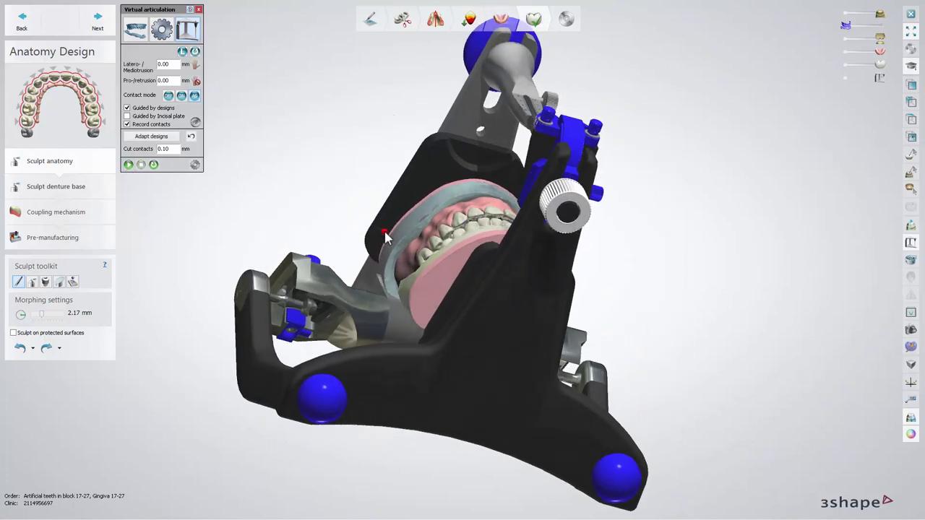
Hide the articulator and the antagonist, and adapt the tooth designs to the recorded contacts with a 0.10 mm contact cut.
{"action": "left_click", "coordinate": [846, 77]}
{"action": "left_click", "coordinate": [846, 39]}
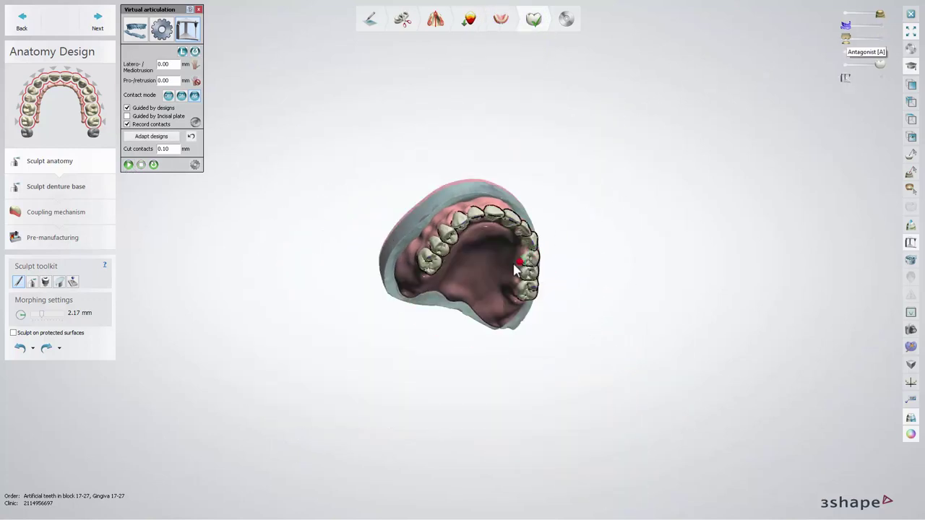
{"action": "right_click_drag", "start_coordinate": [514, 263], "coordinate": [505, 247]}
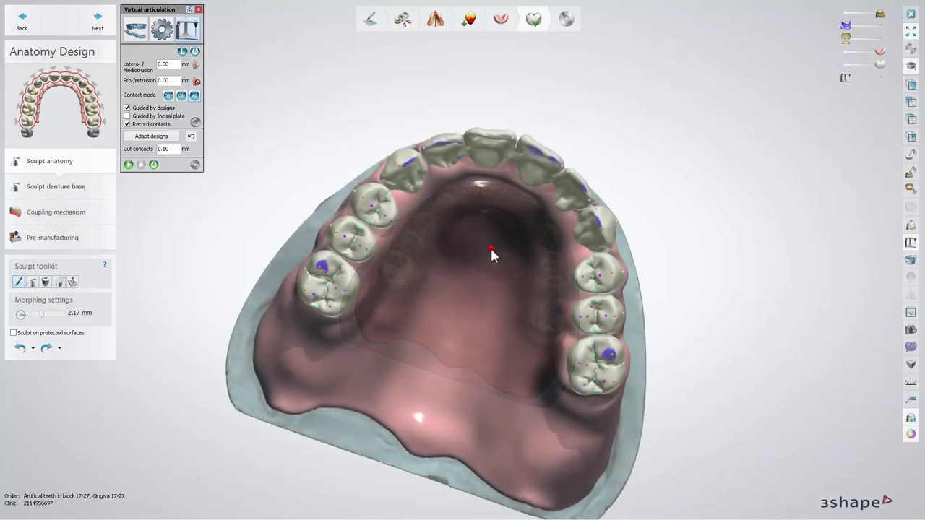
{"action": "left_click", "coordinate": [169, 139]}
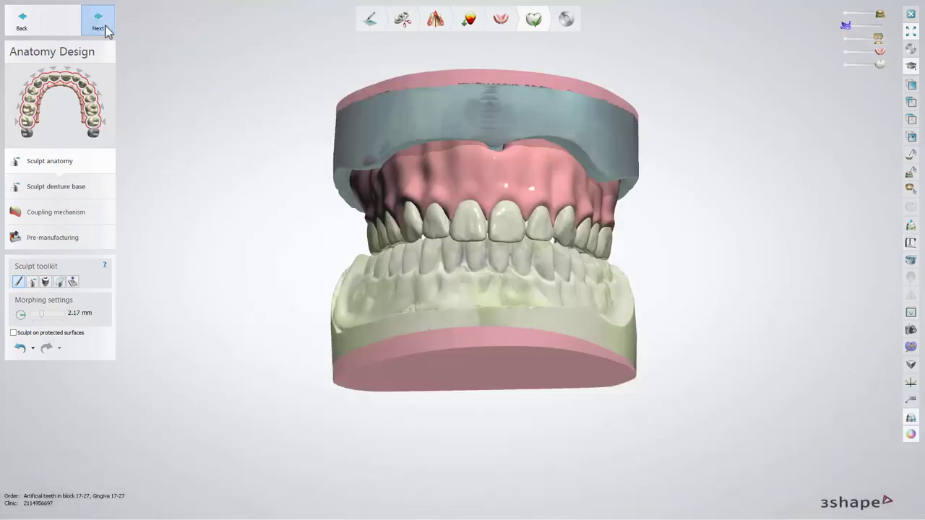
Proceed to sculpting the denture base and reshape the gingiva above the upper right canine with a 3.64 mm morphing radius.
{"action": "left_click", "coordinate": [101, 28]}
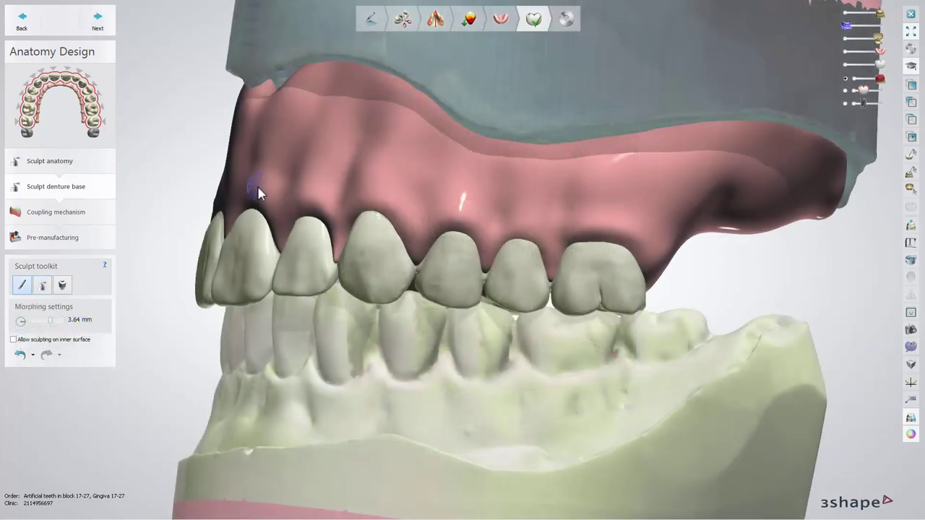
{"action": "right_click_drag", "start_coordinate": [300, 201], "coordinate": [343, 198]}
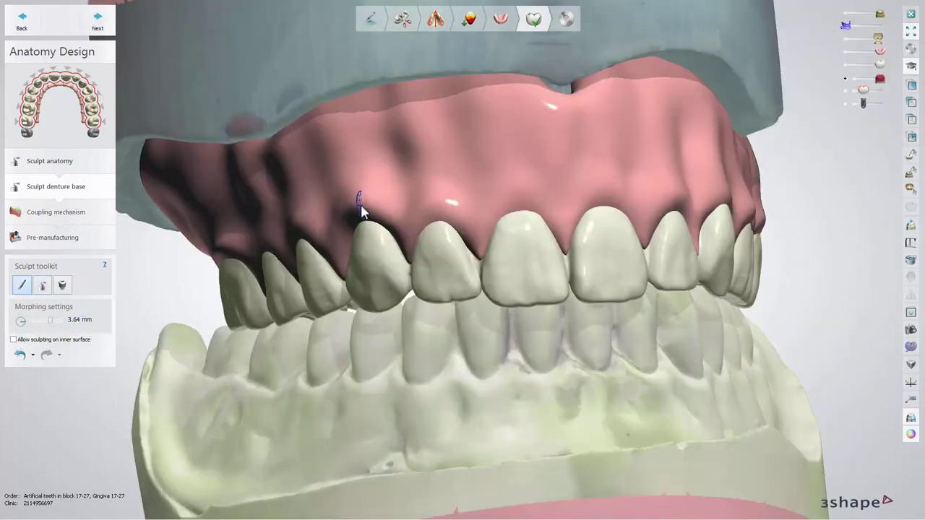
{"action": "left_click_drag", "start_coordinate": [362, 204], "coordinate": [362, 202]}
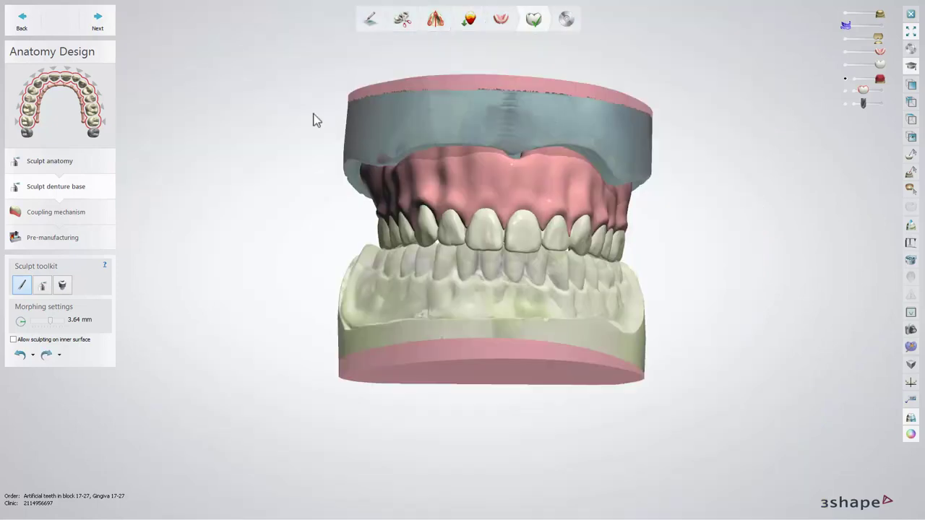
Proceed to the coupling mechanism and preview it with a 2.50 mm depth, 16° coupling angle and 21° insertion direction tilt.
{"action": "left_click", "coordinate": [110, 31]}
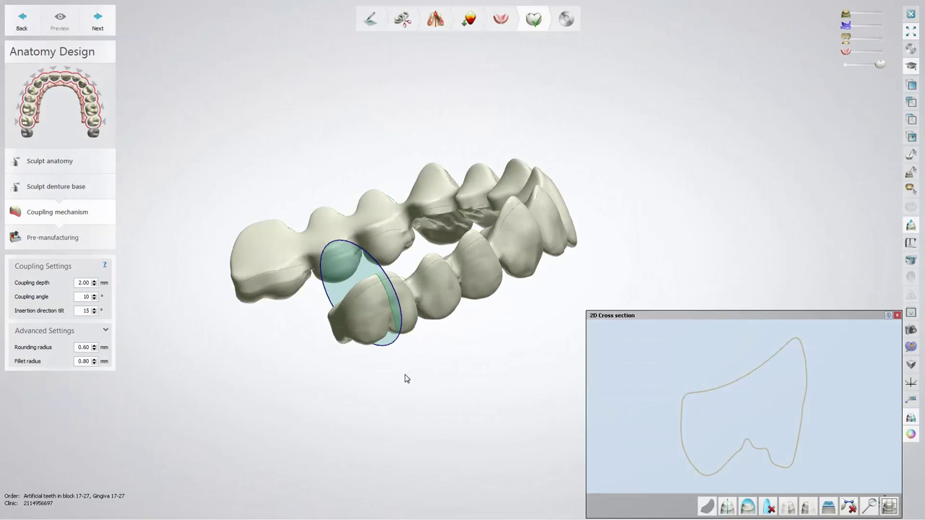
{"action": "left_click", "coordinate": [94, 282]}
{"action": "left_click", "coordinate": [71, 28]}
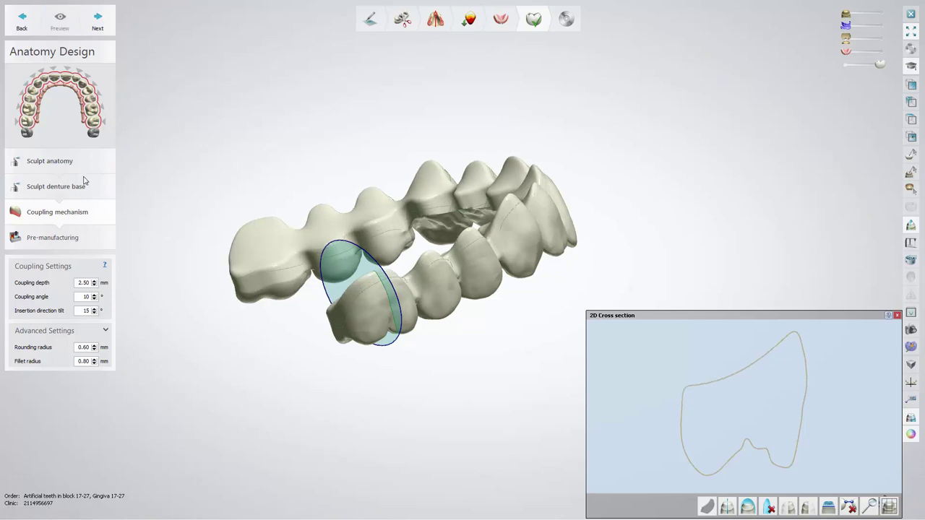
{"action": "left_click", "coordinate": [69, 29]}
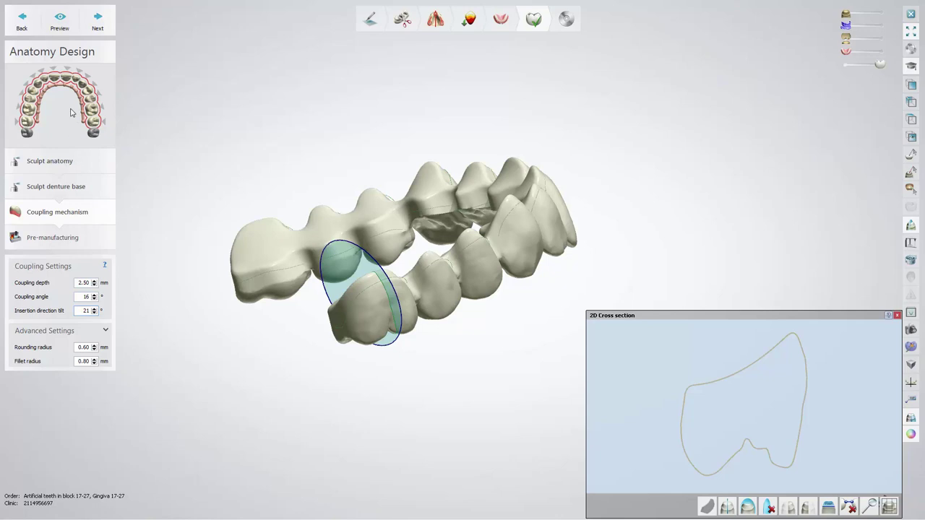
{"action": "left_click", "coordinate": [61, 22]}
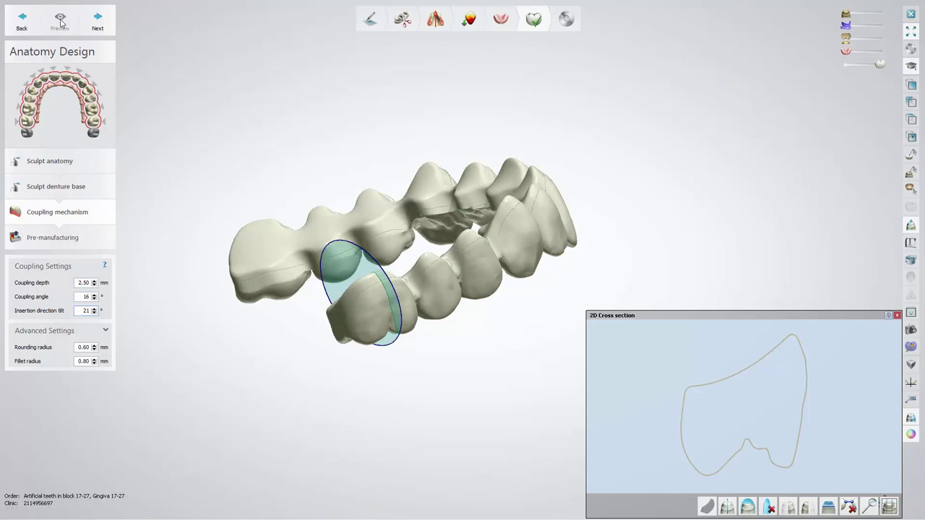
Set the coupling's rounding radius and fillet radius to 1.10 mm each and update the preview.
{"action": "right_click_drag", "start_coordinate": [213, 267], "coordinate": [294, 343]}
{"action": "scroll", "coordinate": [244, 355], "scroll_direction": "up", "scroll_amount": 5}
{"action": "left_click", "coordinate": [95, 345]}
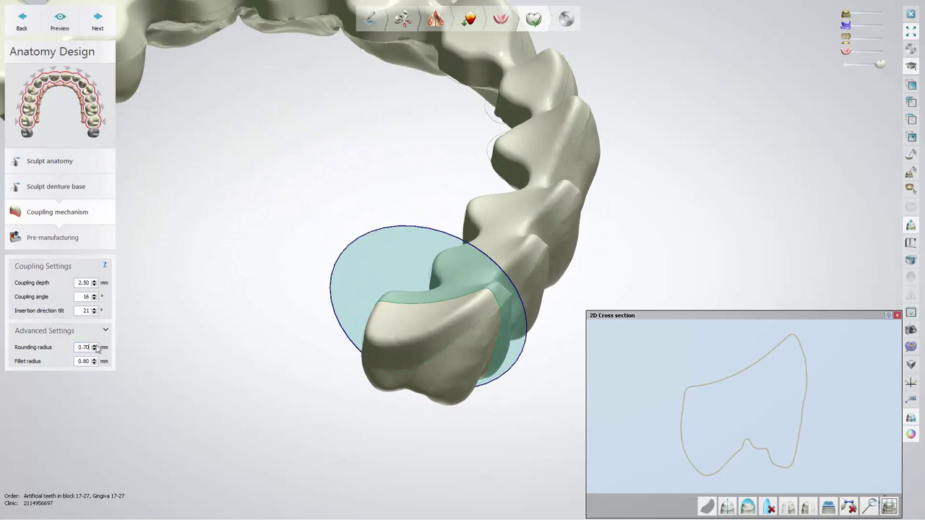
{"action": "left_click", "coordinate": [64, 24]}
{"action": "left_click", "coordinate": [95, 360]}
{"action": "left_click", "coordinate": [60, 22]}
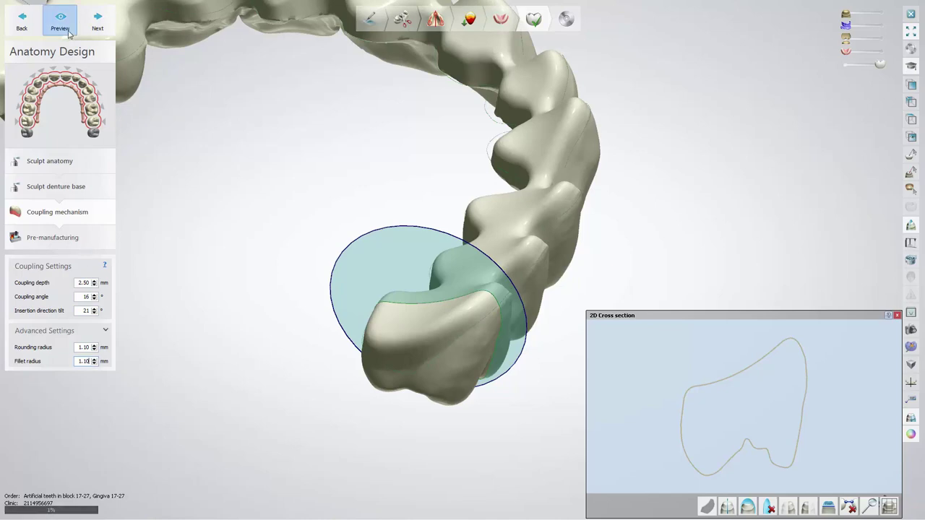
Proceed to pre-manufacturing, hide the teeth and preview the base pockets with a 0.20 mm glue space.
{"action": "right_click_drag", "start_coordinate": [632, 369], "coordinate": [651, 350]}
{"action": "left_click", "coordinate": [97, 22]}
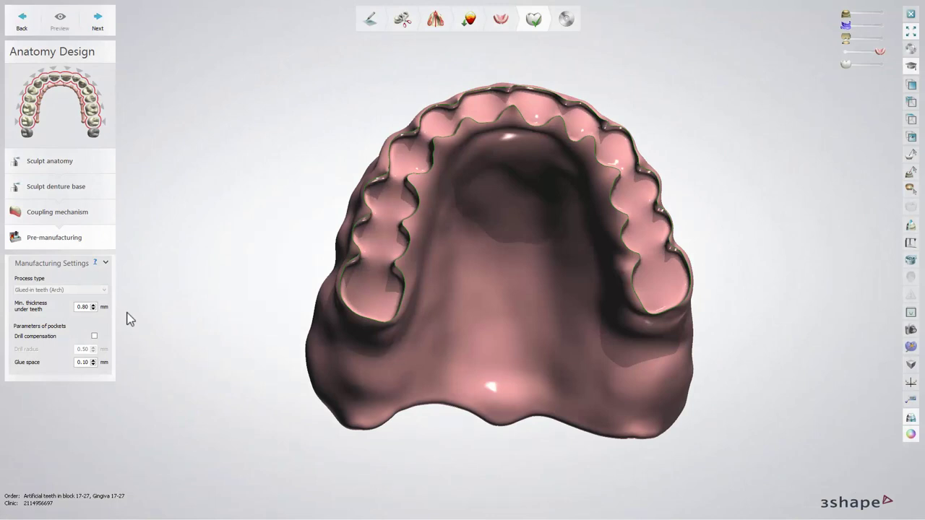
{"action": "left_click", "coordinate": [94, 360]}
{"action": "left_click", "coordinate": [60, 33]}
{"action": "left_click_drag", "start_coordinate": [880, 64], "coordinate": [845, 64]}
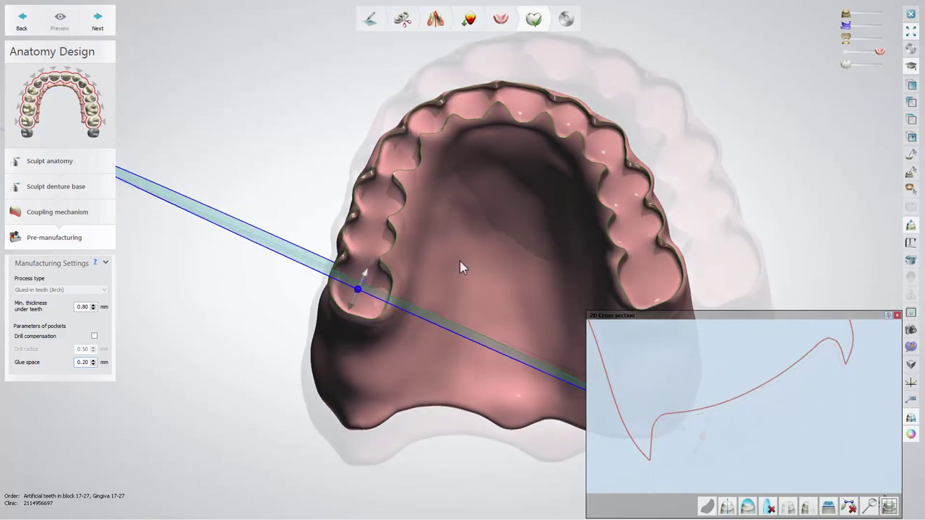
Enable drill compensation for the pockets with a 0.60 mm drill radius and update the base preview.
{"action": "left_click", "coordinate": [94, 336]}
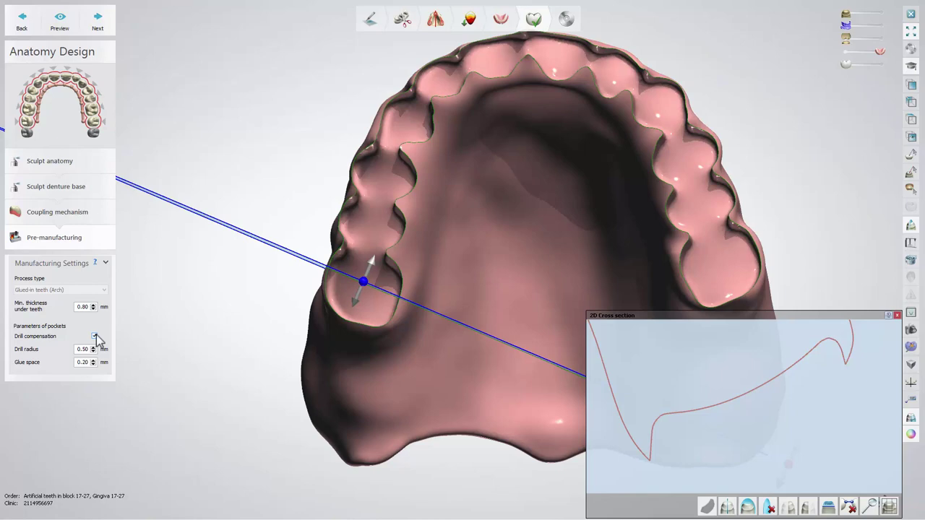
{"action": "left_click", "coordinate": [72, 33]}
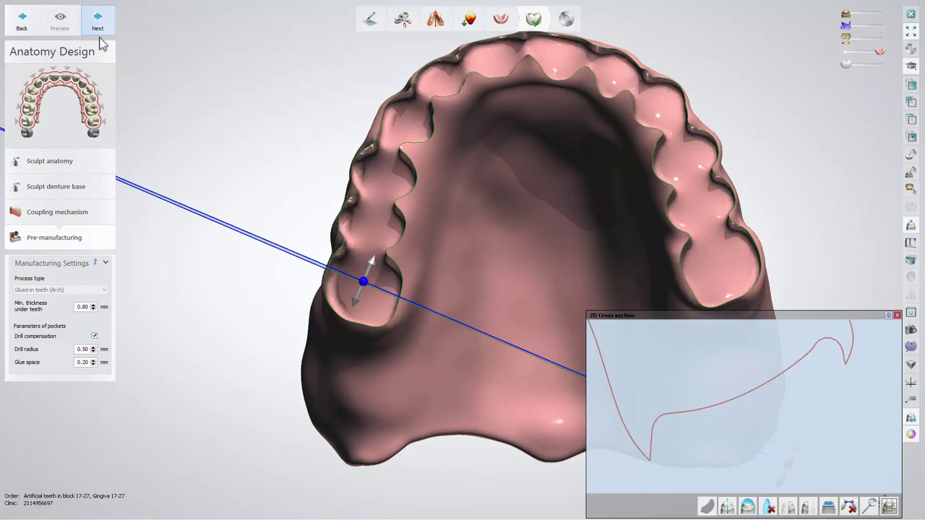
{"action": "left_click", "coordinate": [92, 348]}
{"action": "left_click", "coordinate": [67, 27]}
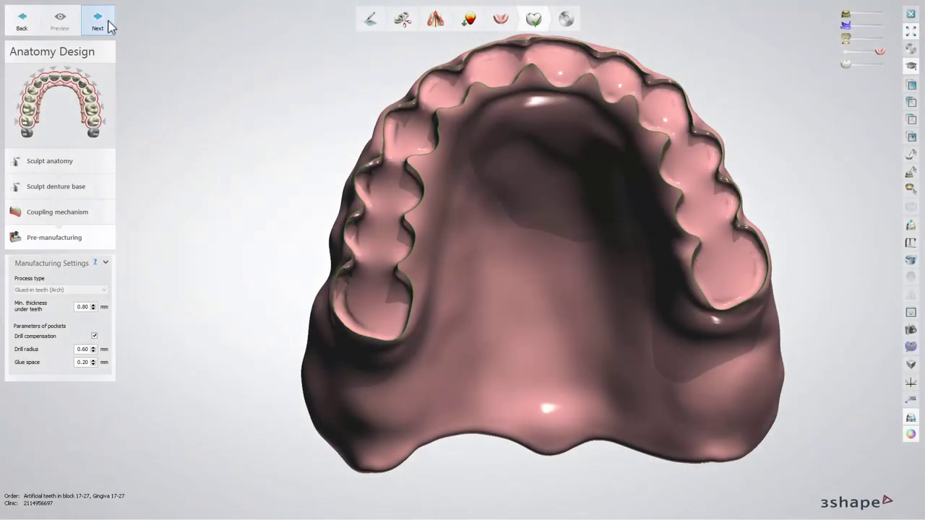
Save and close the denture design, and open the advanced actions for the video.FDbridge order in Dental Manager.
{"action": "left_click", "coordinate": [108, 26]}
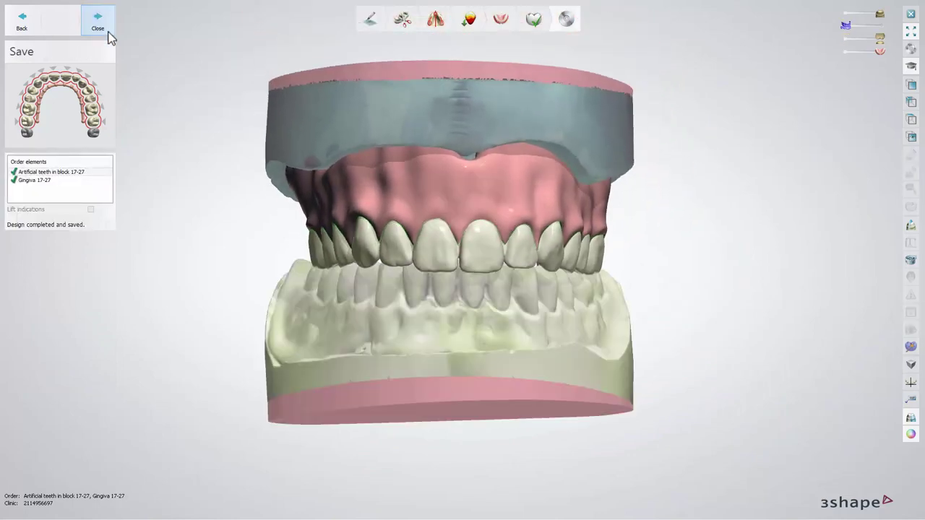
{"action": "left_click", "coordinate": [98, 22]}
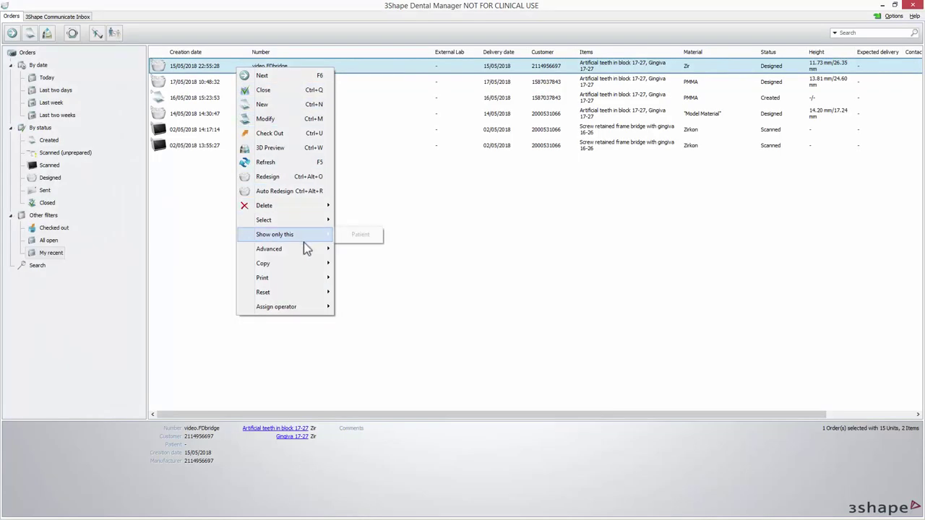
{"action": "mouse_move", "coordinate": [305, 248]}
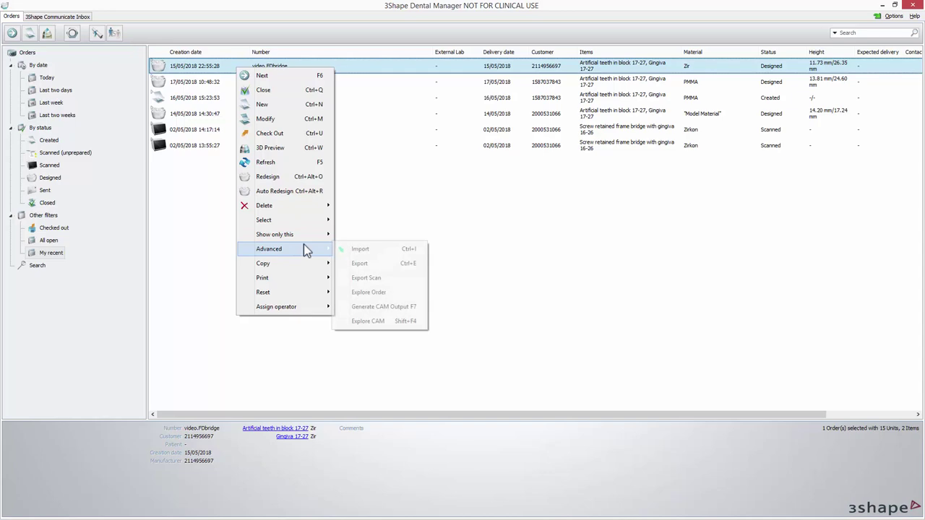